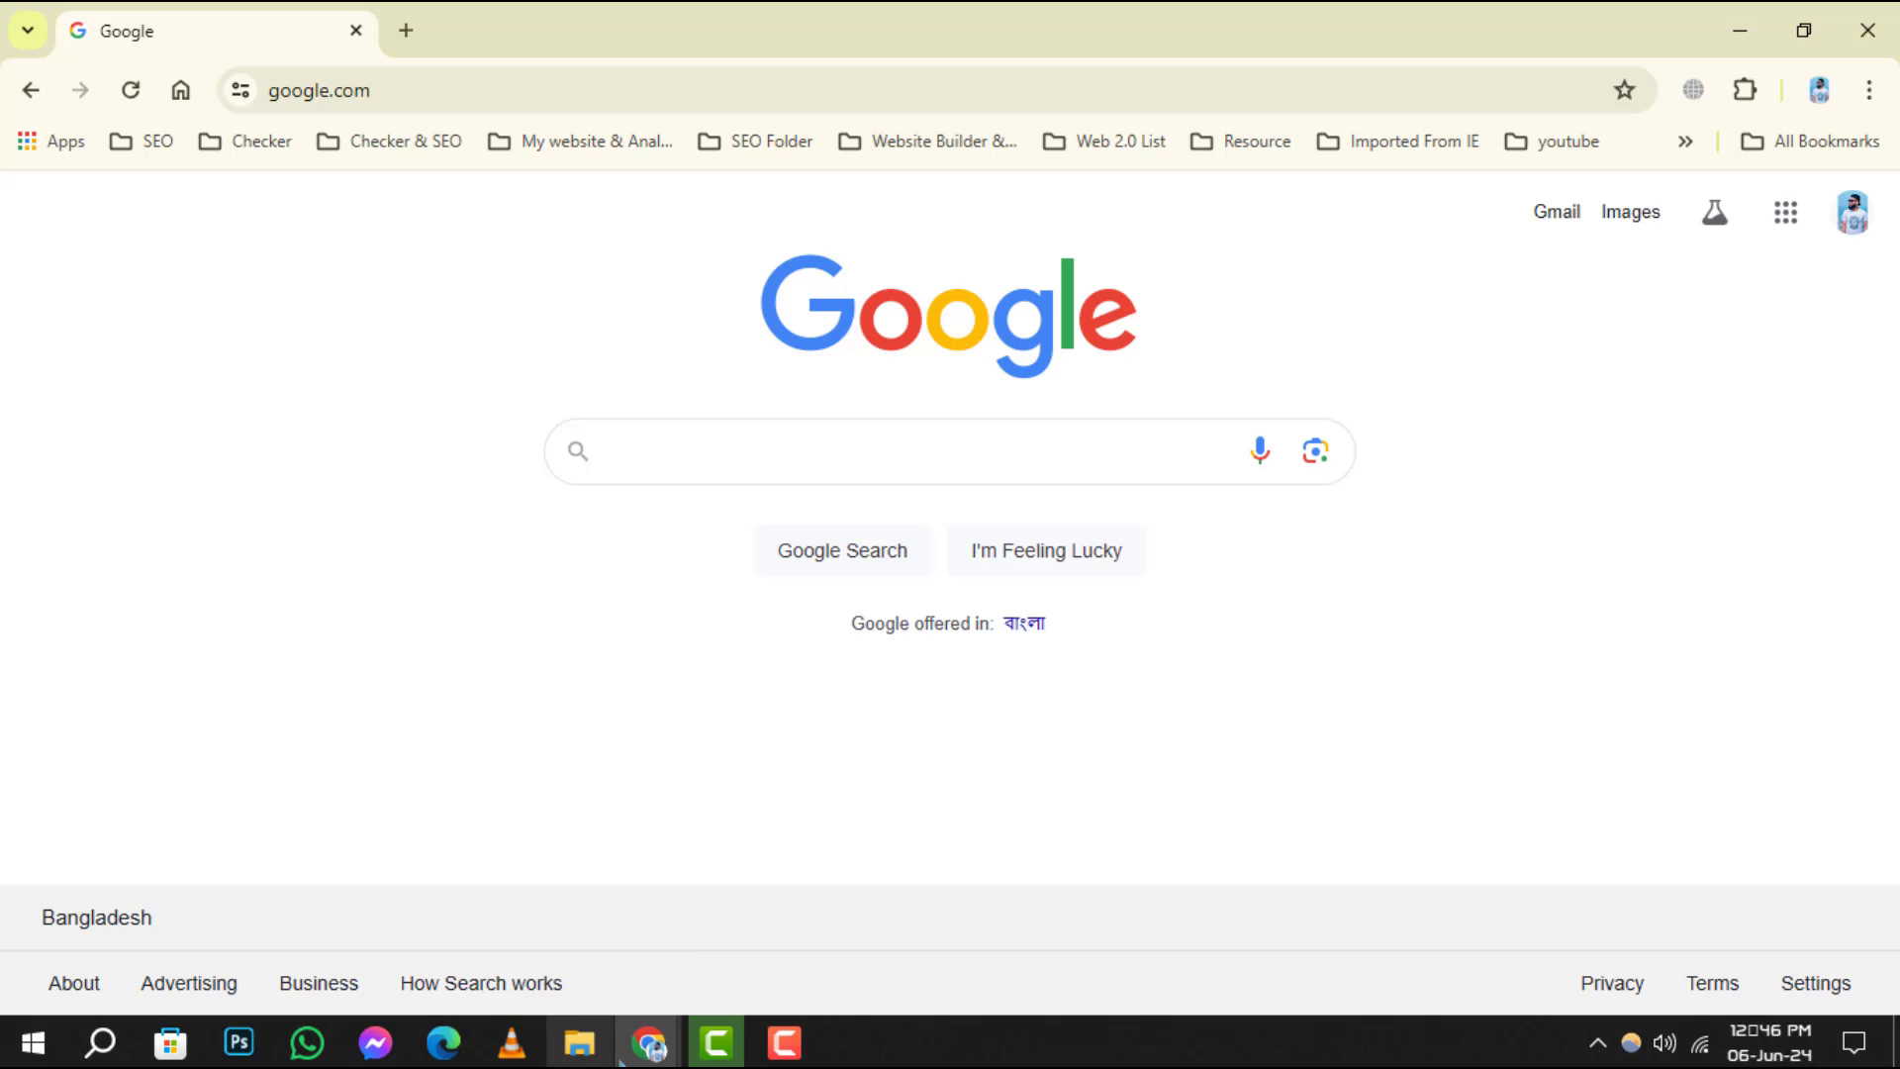
Step: Focus the address bar to show suggestions starting with 'c', including 'cricket live app'
click(399, 92)
text(c)
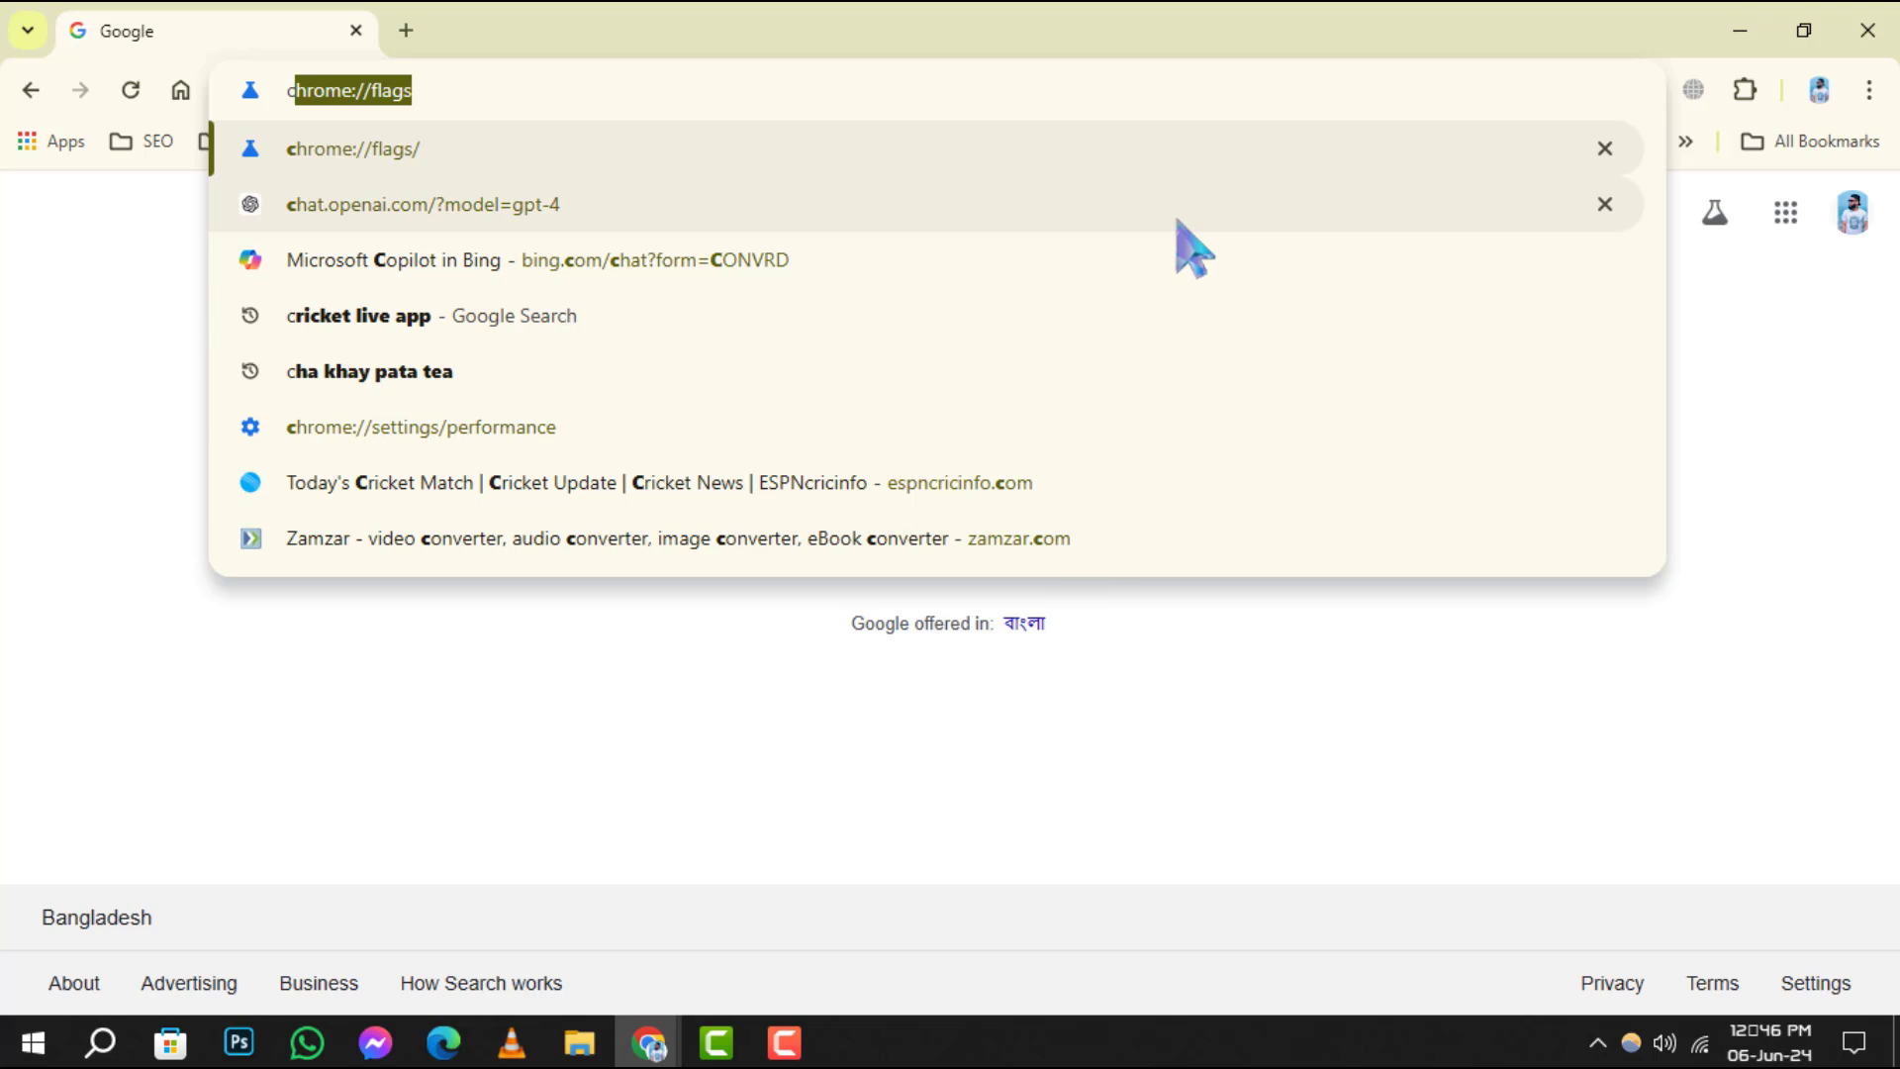
Step: Arrow down and back up the suggestion list to highlight the 'cricket live app' entry
key(Down)
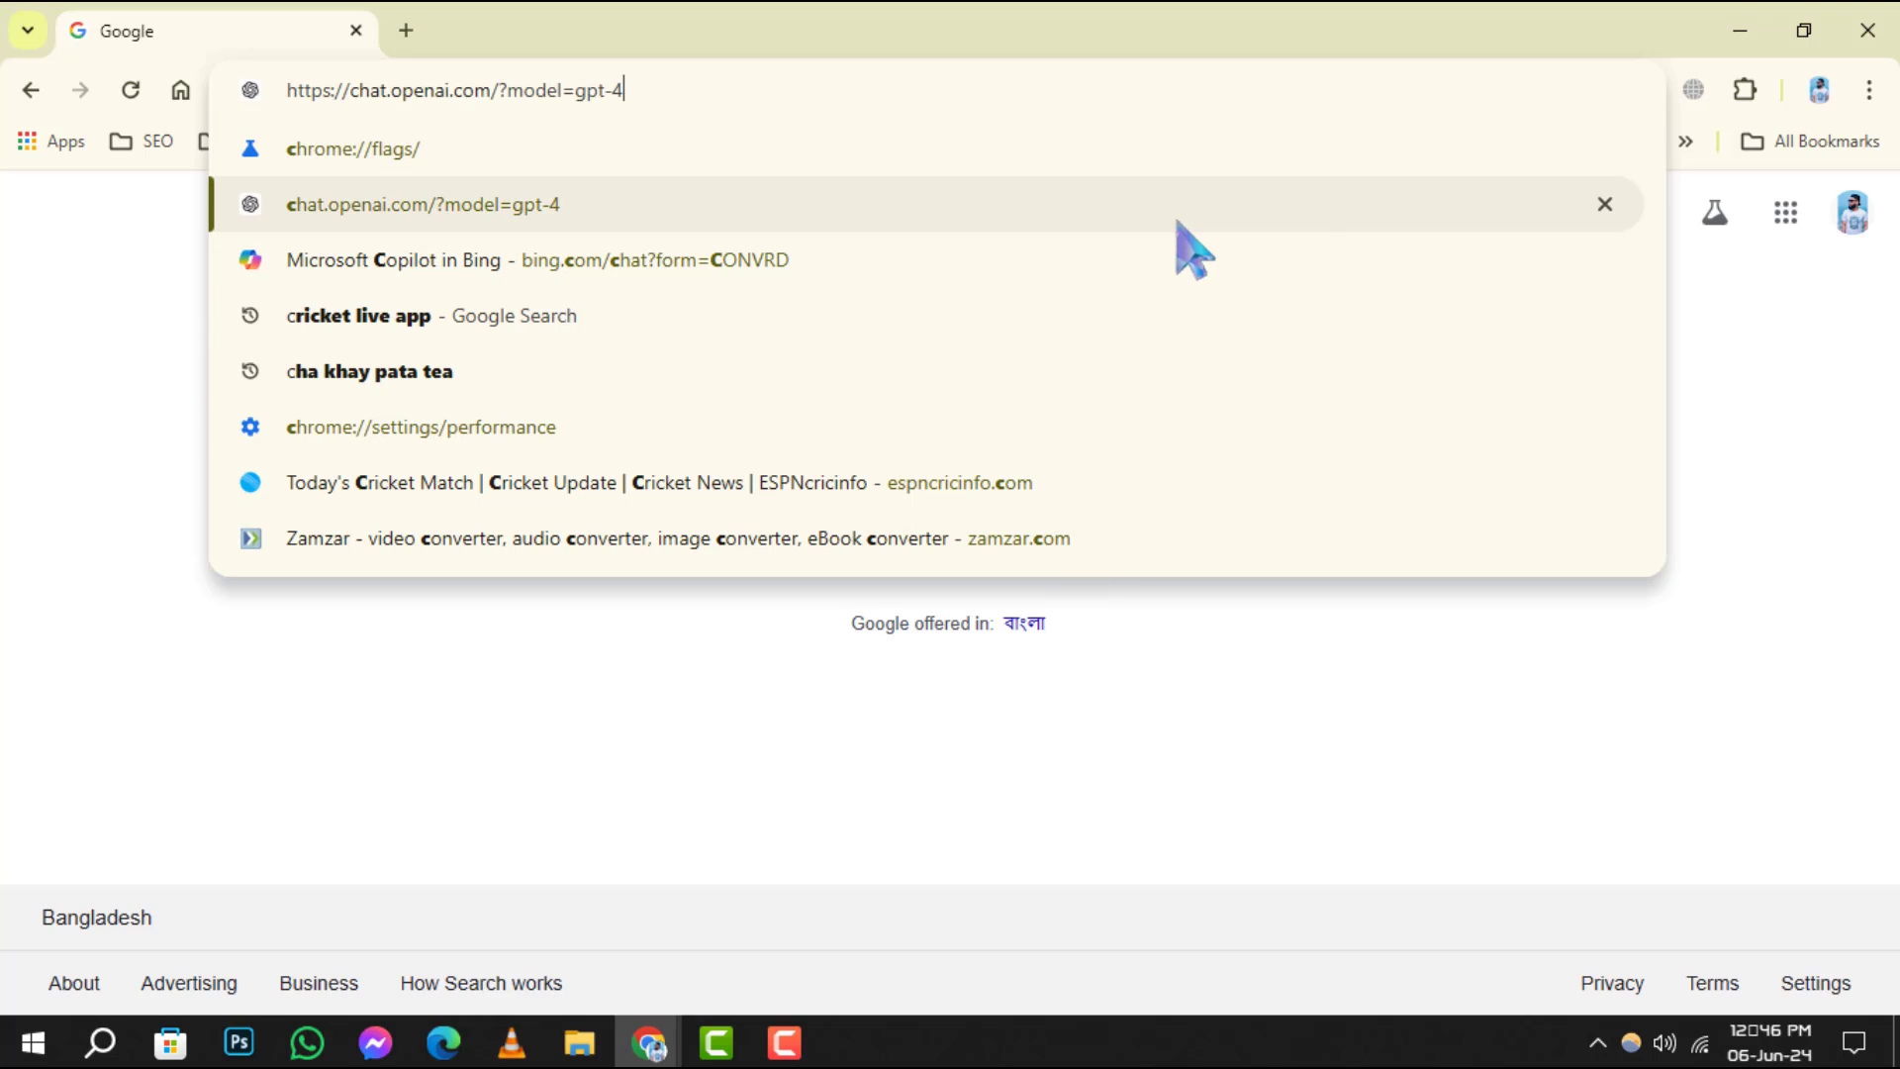
key(Down)
key(Down)
key(Down)
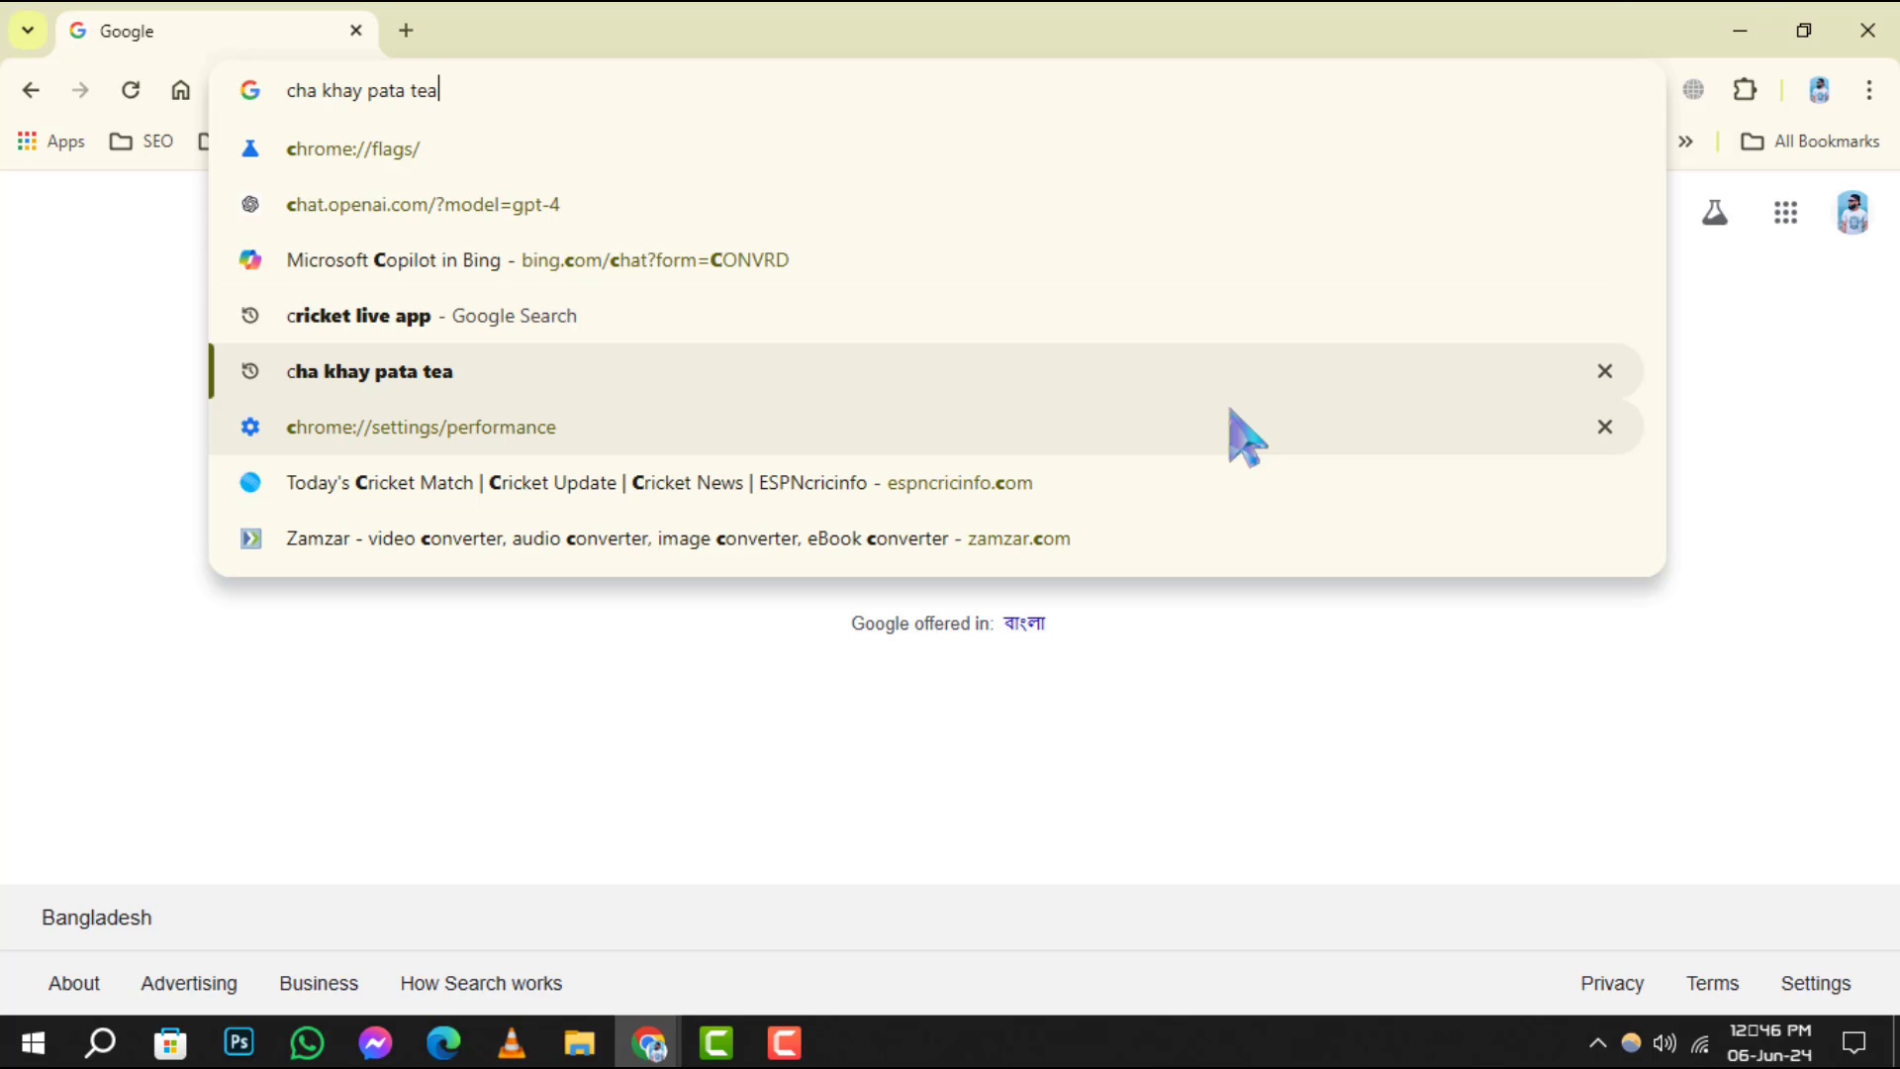
key(Down)
key(Down)
key(Down)
key(Up)
key(Up)
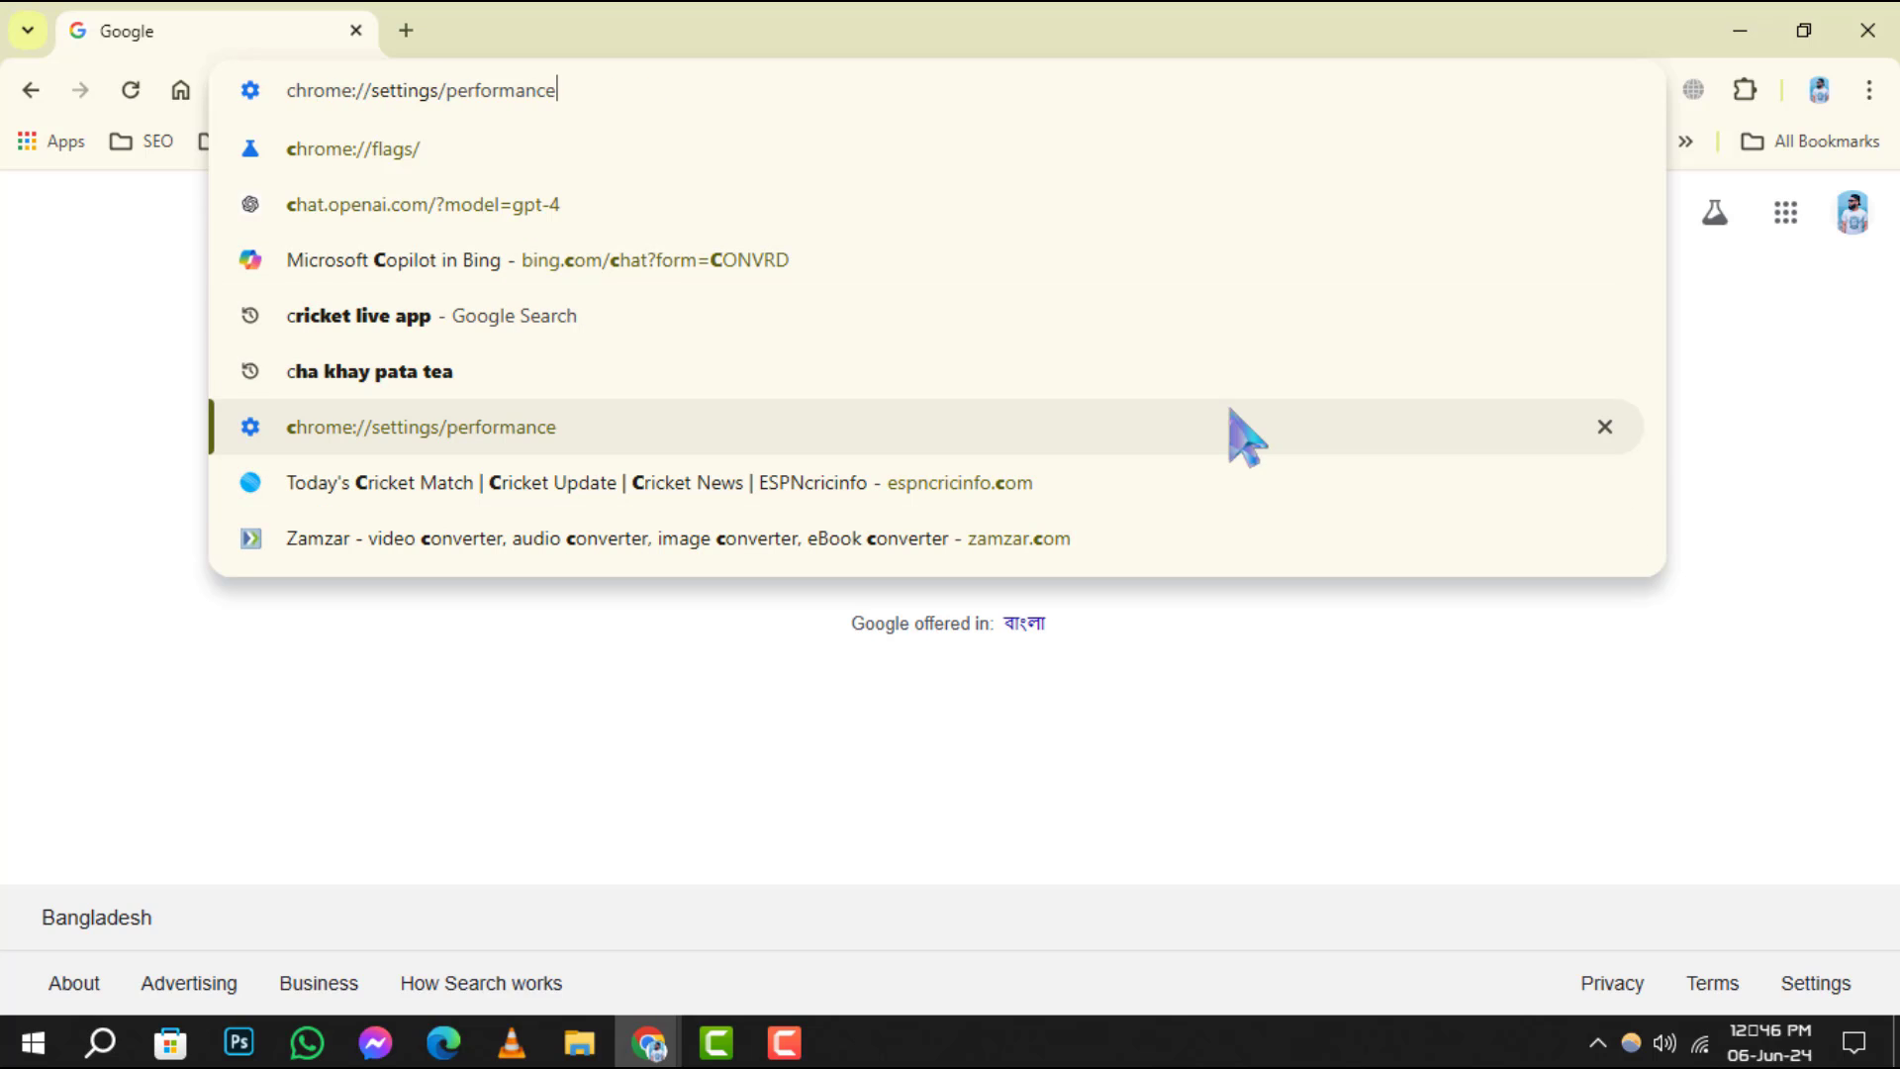
key(Up)
key(Up)
key(Up)
key(Up)
key(Up)
key(Down)
key(Down)
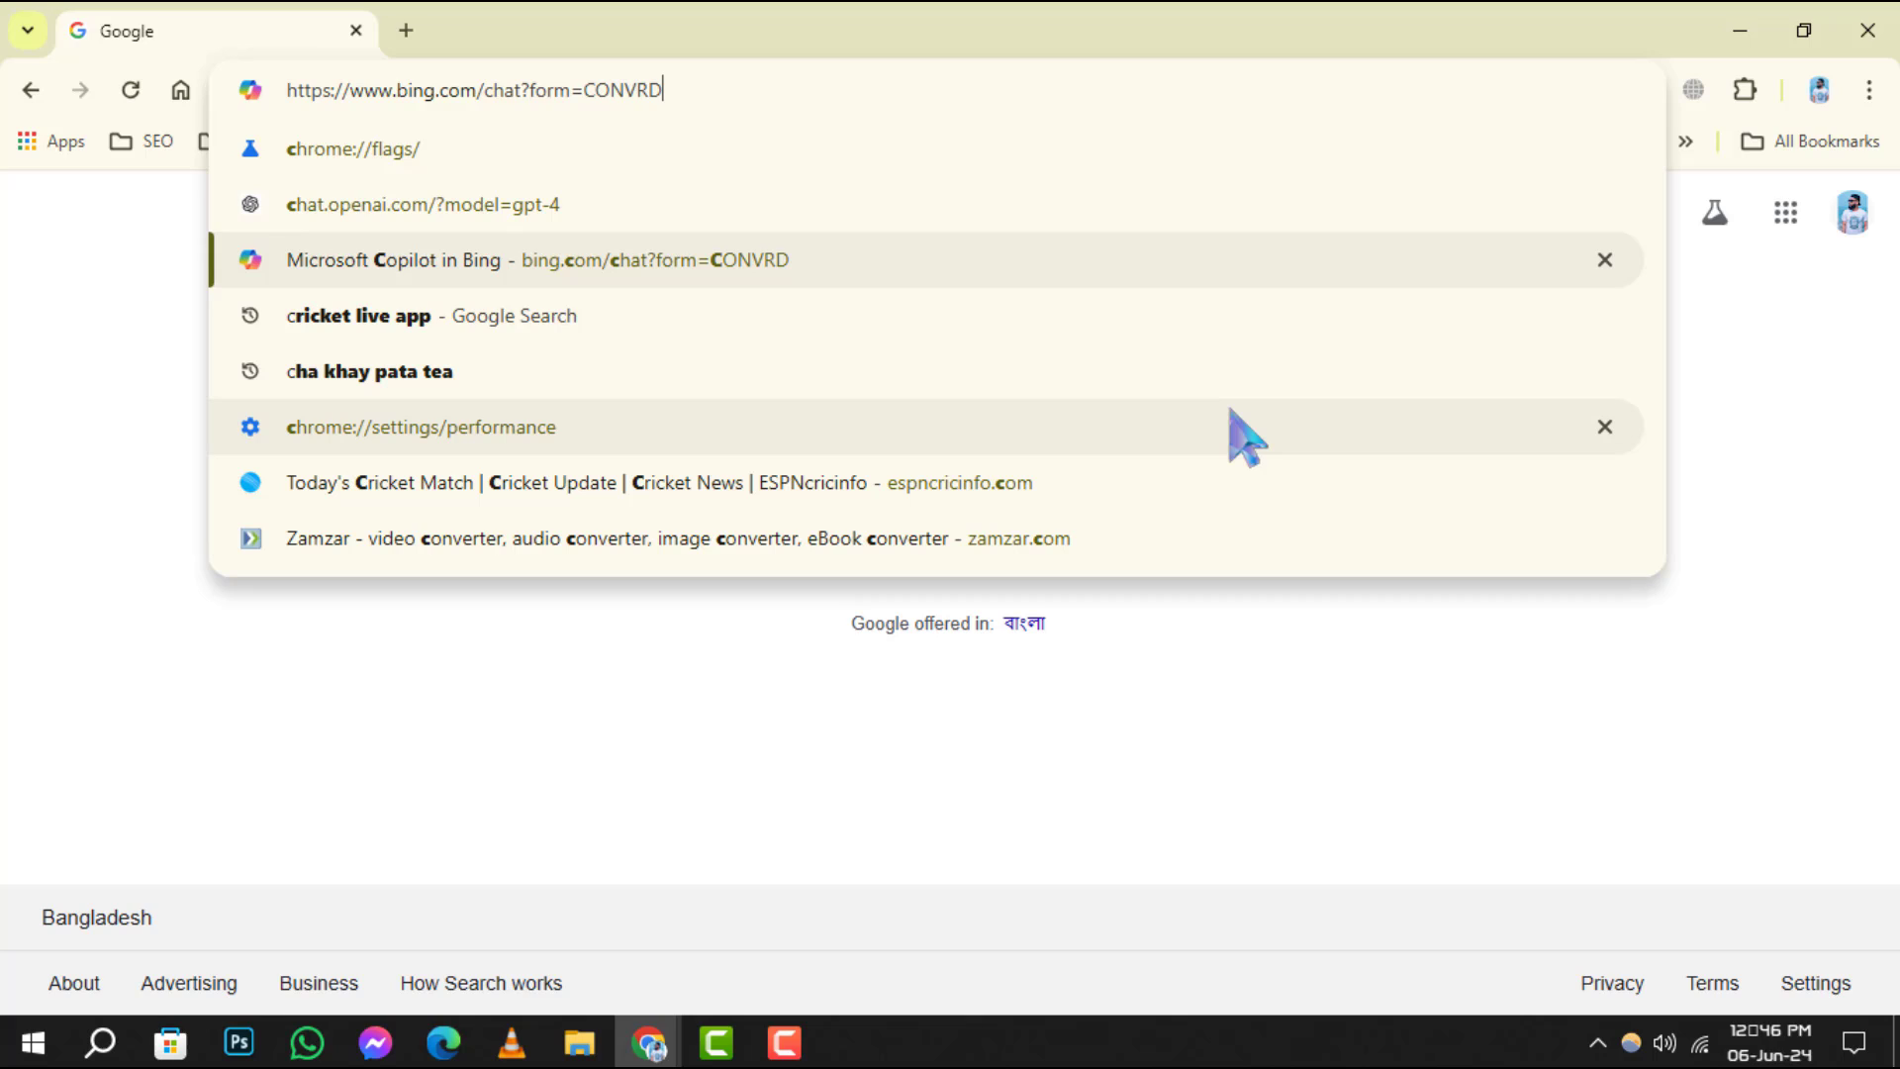
key(Down)
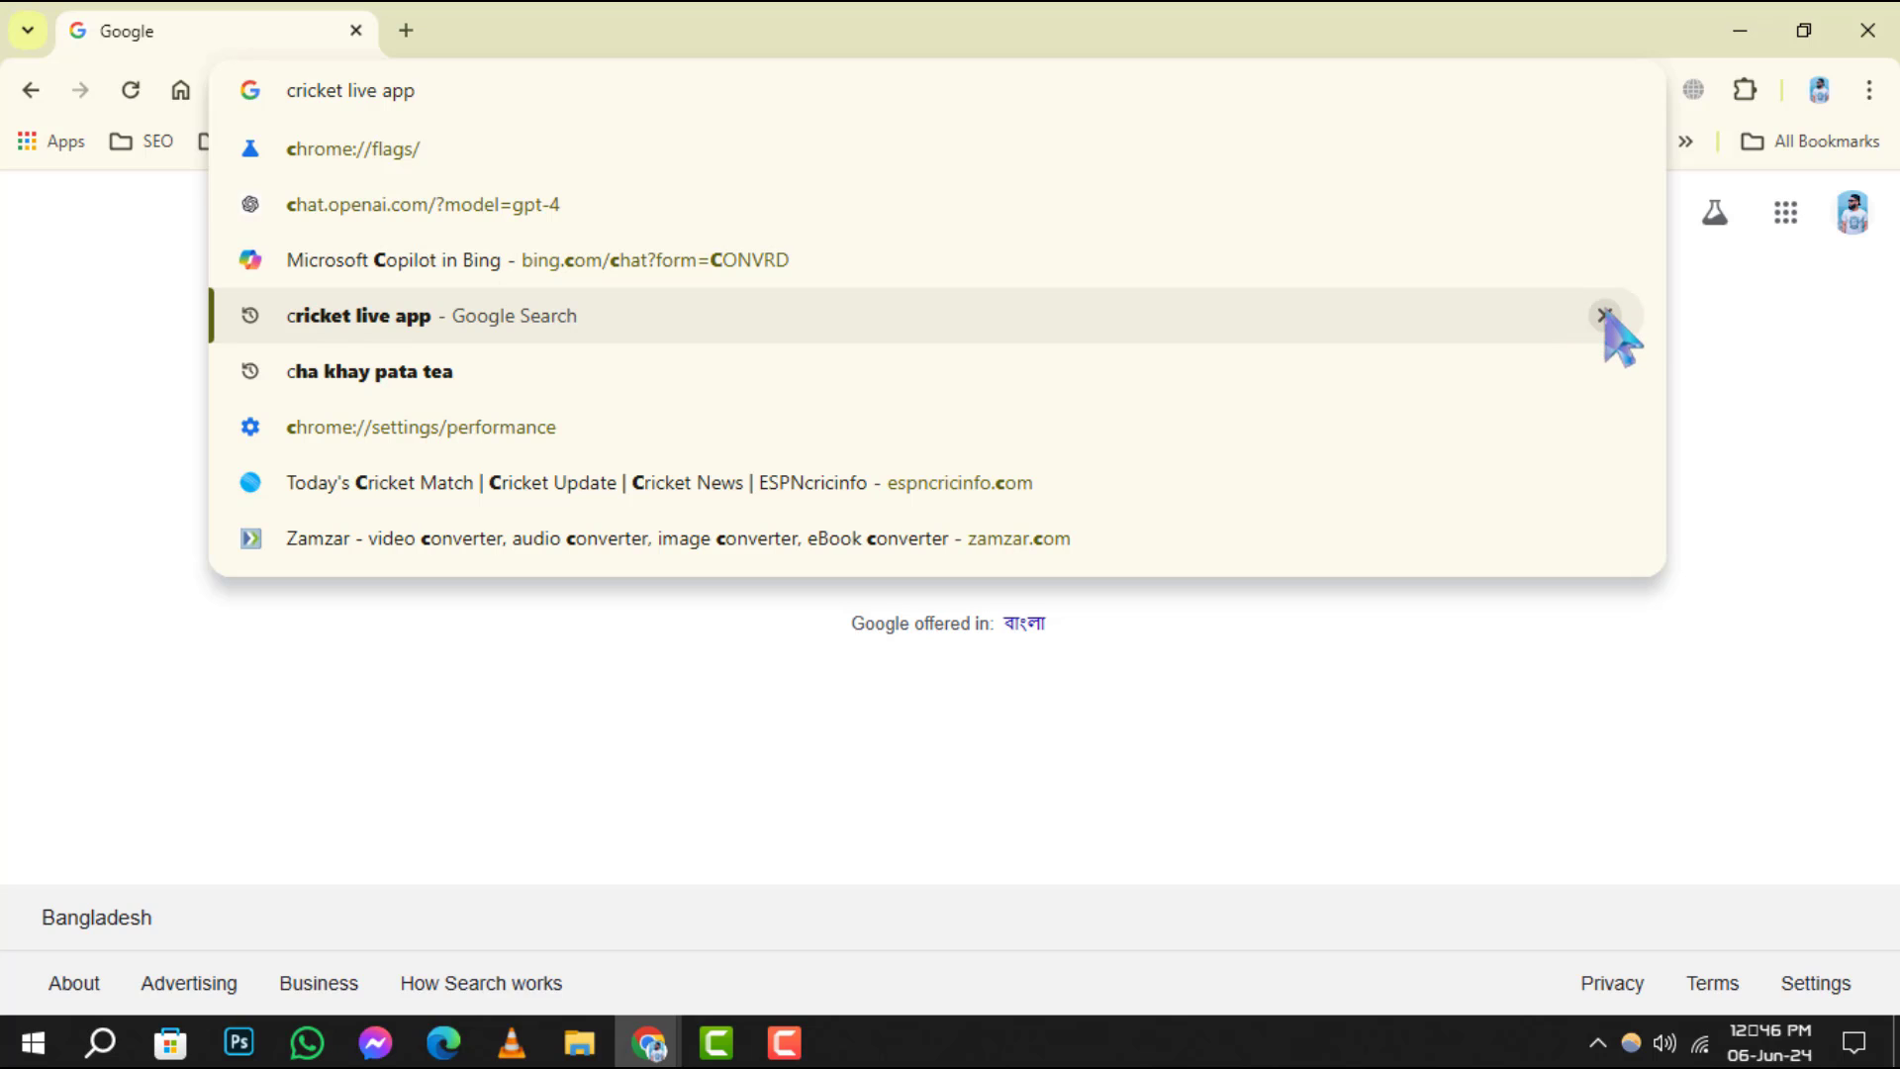
Step: Remove the 'cricket live app' and 'cha khay pata tea' suggestions, search 'c', then recheck suggestions
click(1604, 316)
click(1604, 315)
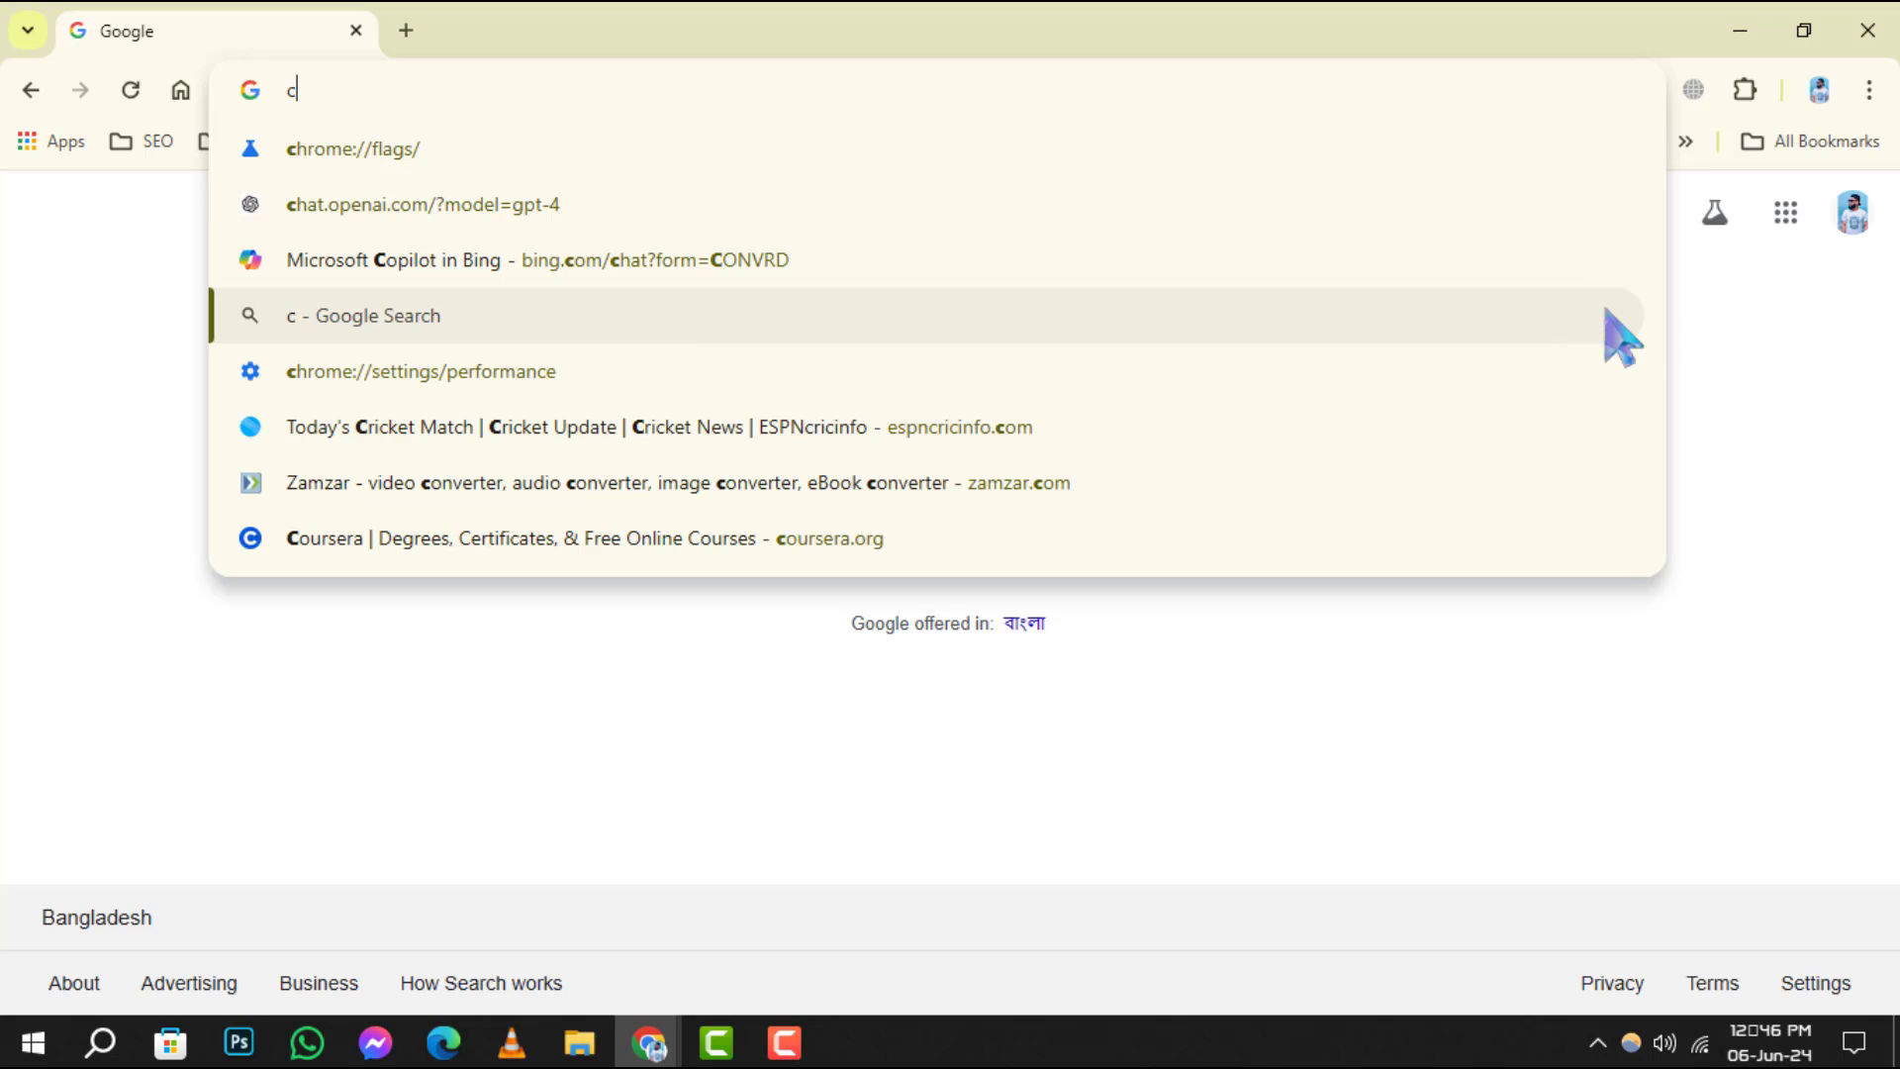
click(1615, 319)
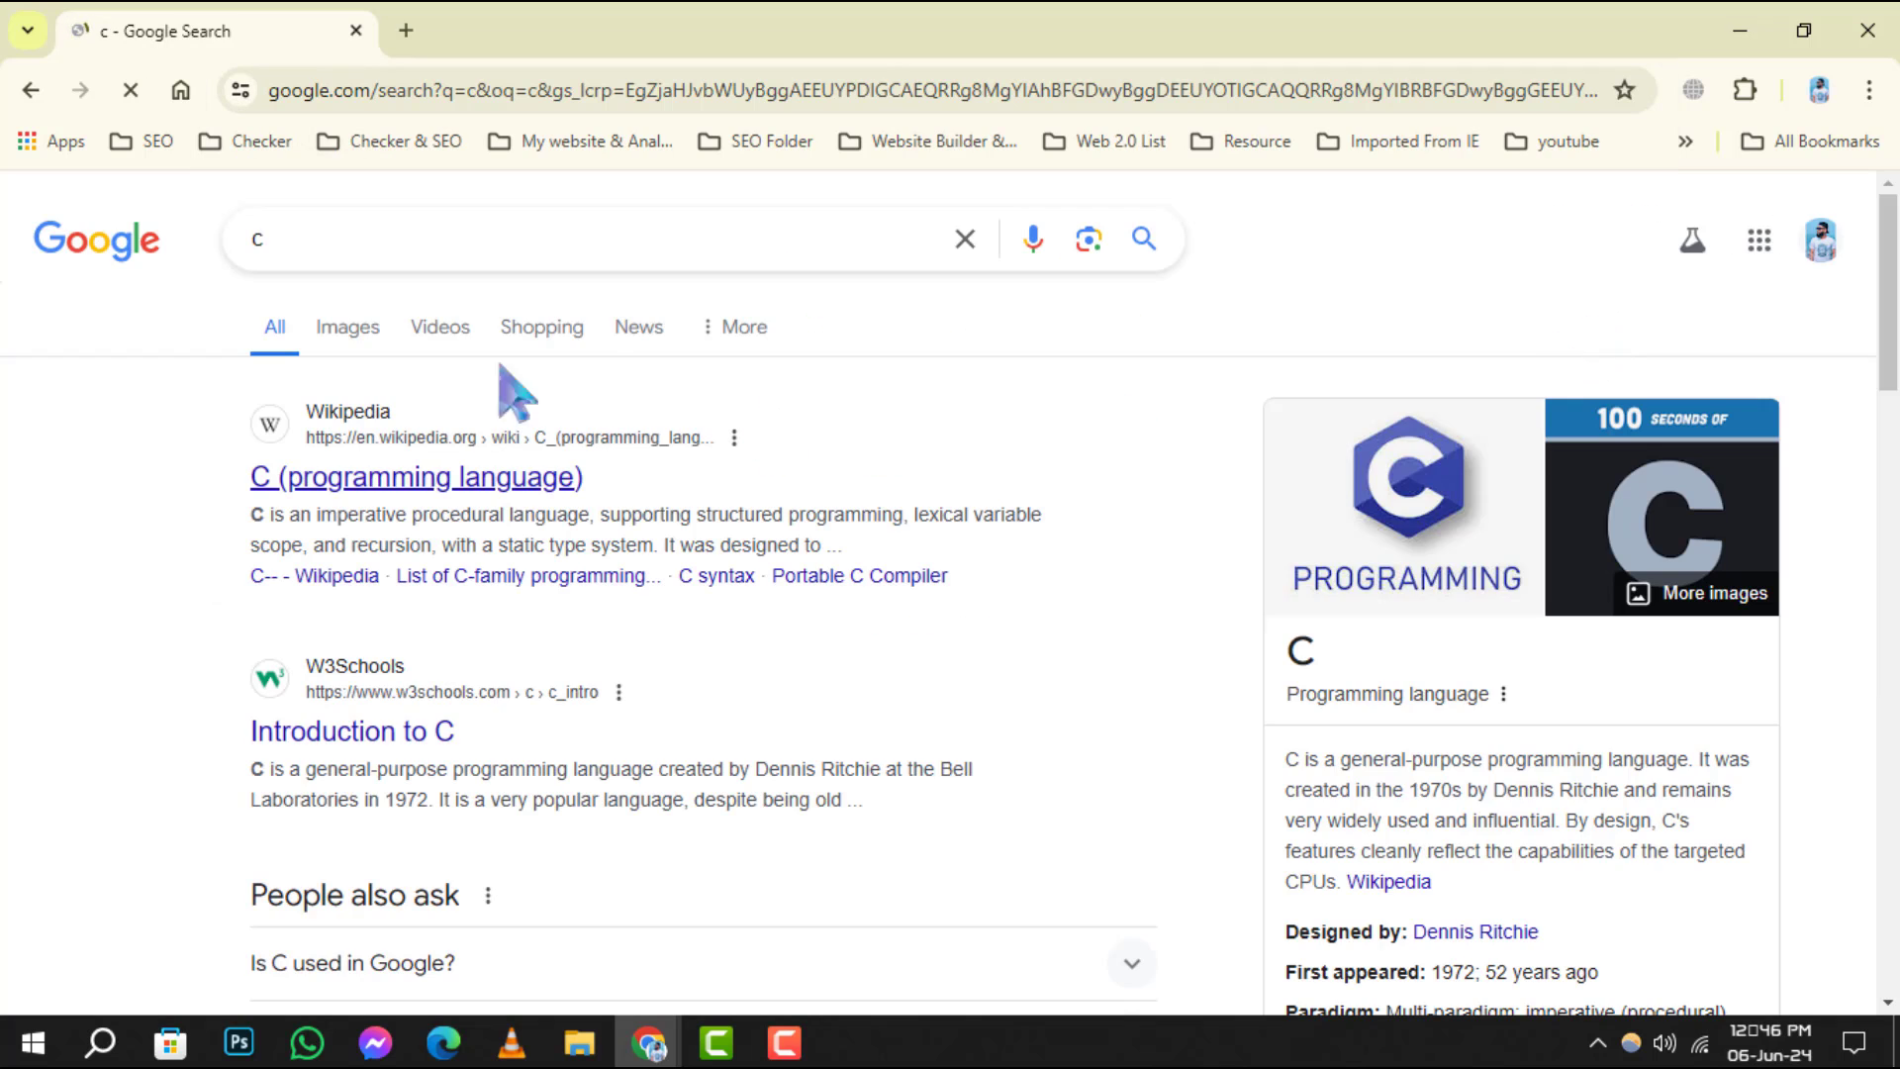
click(416, 90)
text(c)
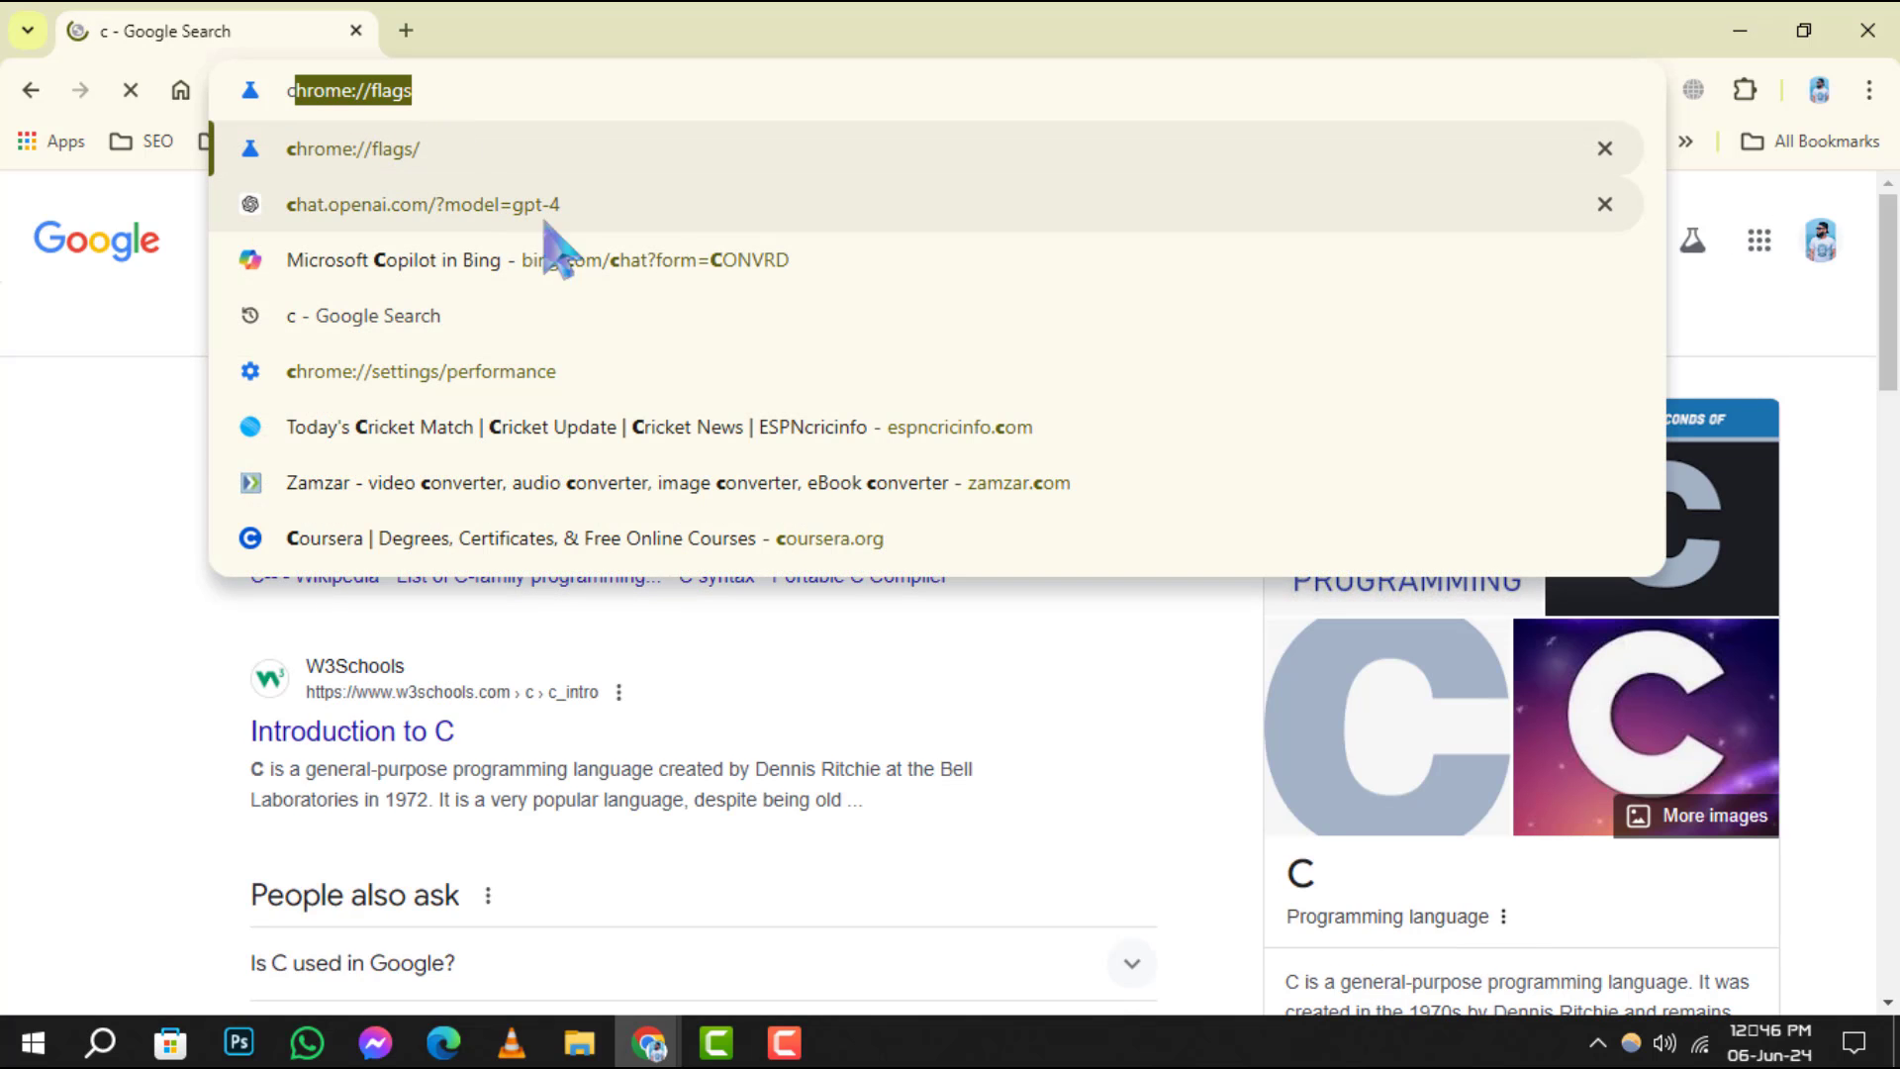